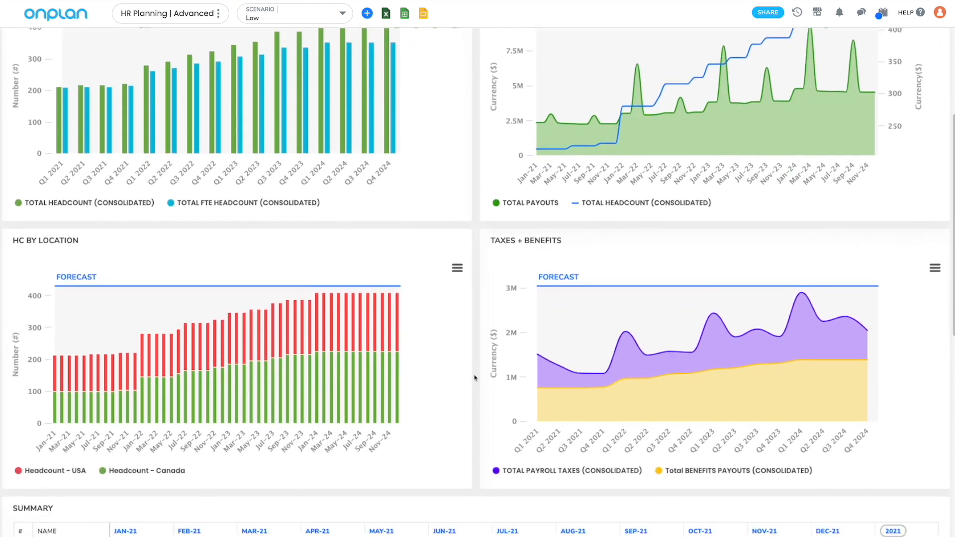
- Examine the HR dashboard's location headcount and tax charts and the monthly Summary table for the Low scenario
scroll(475, 378, "down", 5)
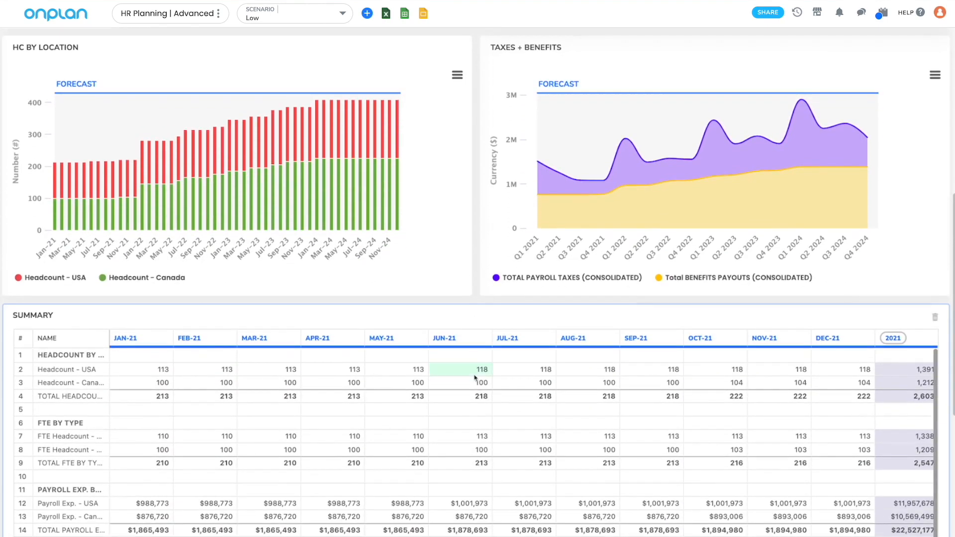
scroll(475, 378, "down", 8)
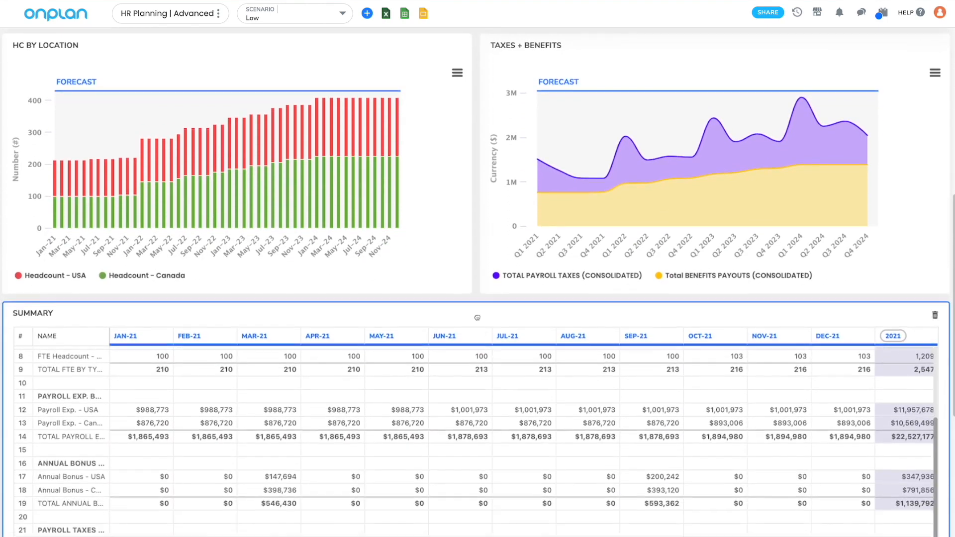
scroll(477, 318, "up", 3)
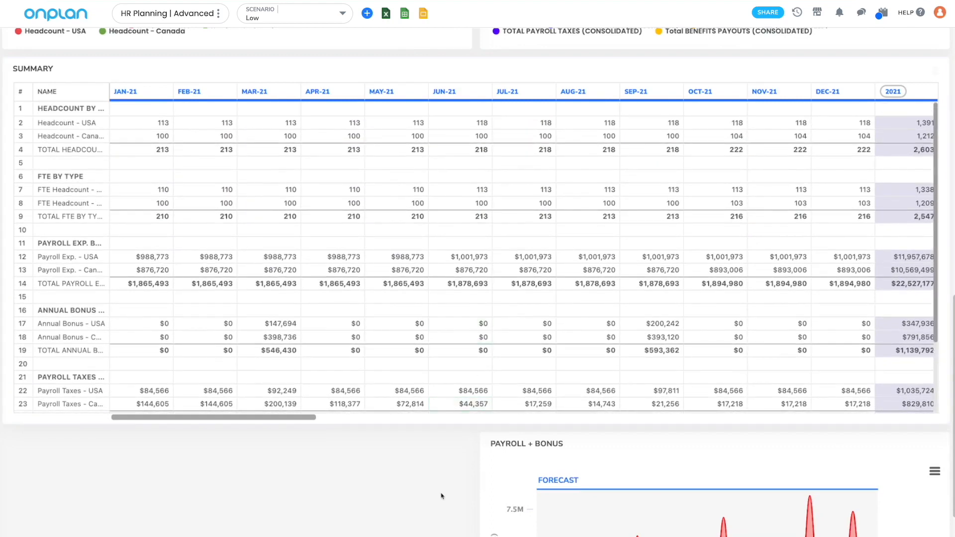
scroll(446, 495, "up", 10)
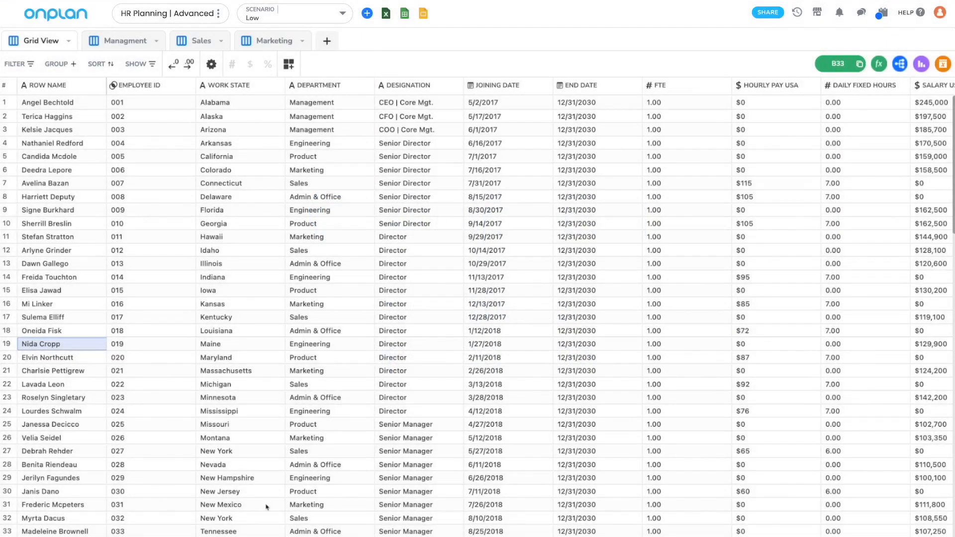
- Examine the employee roster's names, IDs, work states, departments, dates, FTE, hourly pay and daily fixed hours
left_click_drag(59, 116, 95, 384)
left_click_drag(139, 116, 139, 452)
left_click_drag(241, 117, 837, 491)
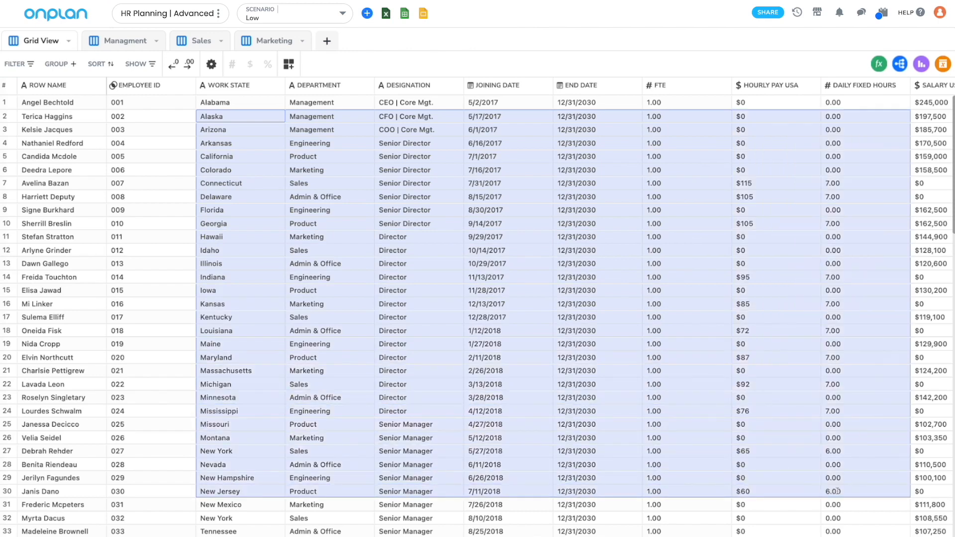
left_click(610, 127)
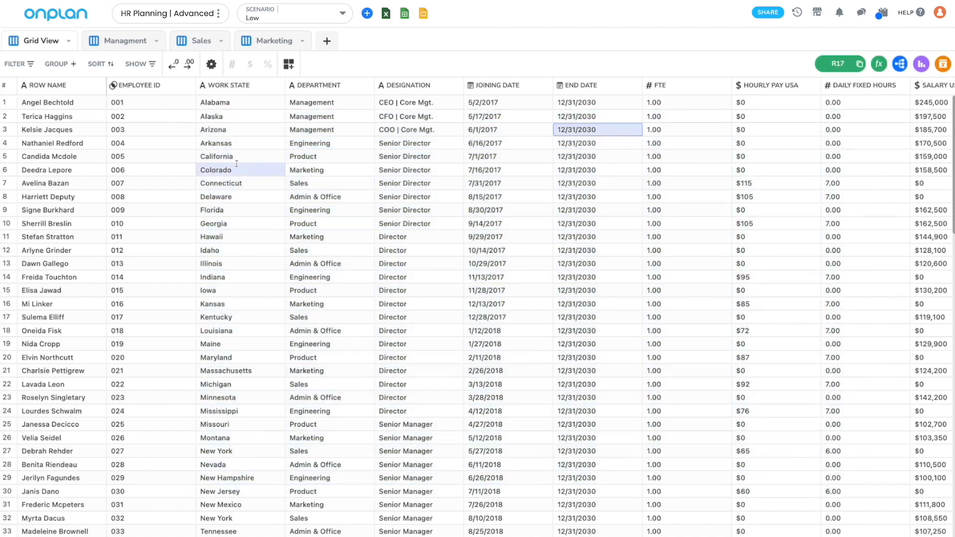
left_click(69, 103)
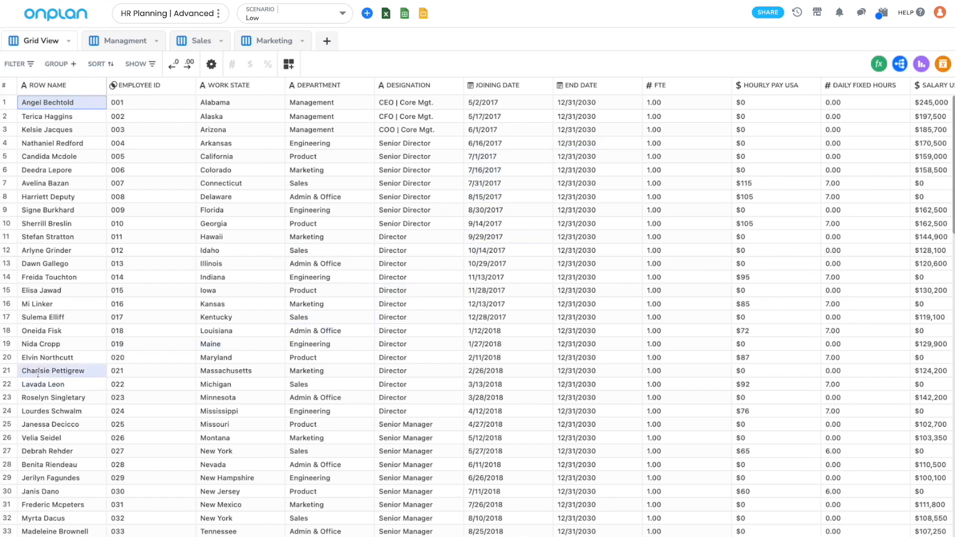
- Examine the row 21 employee record, then the roster's End Date, Joining Date, Designation and Hourly Pay USA columns
left_click_drag(37, 373, 856, 373)
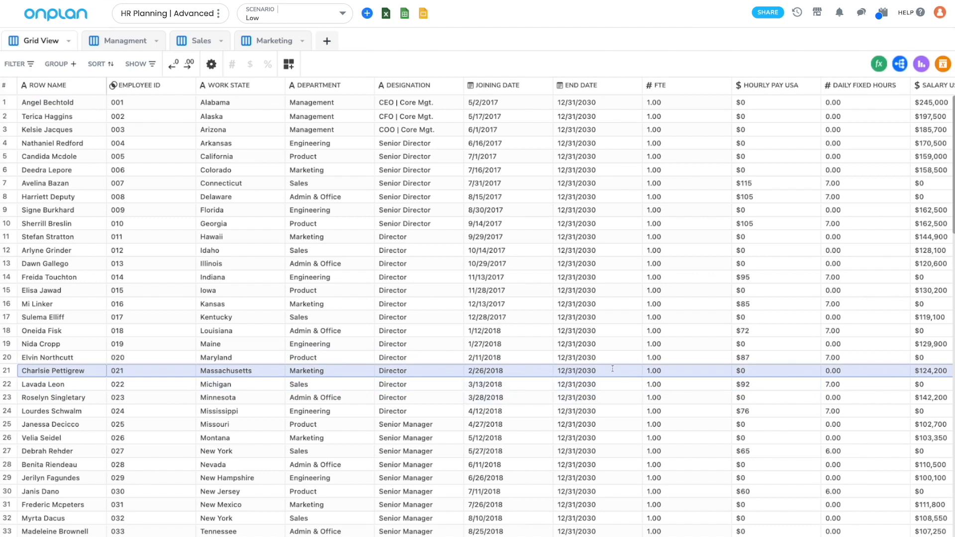
left_click_drag(596, 103, 614, 486)
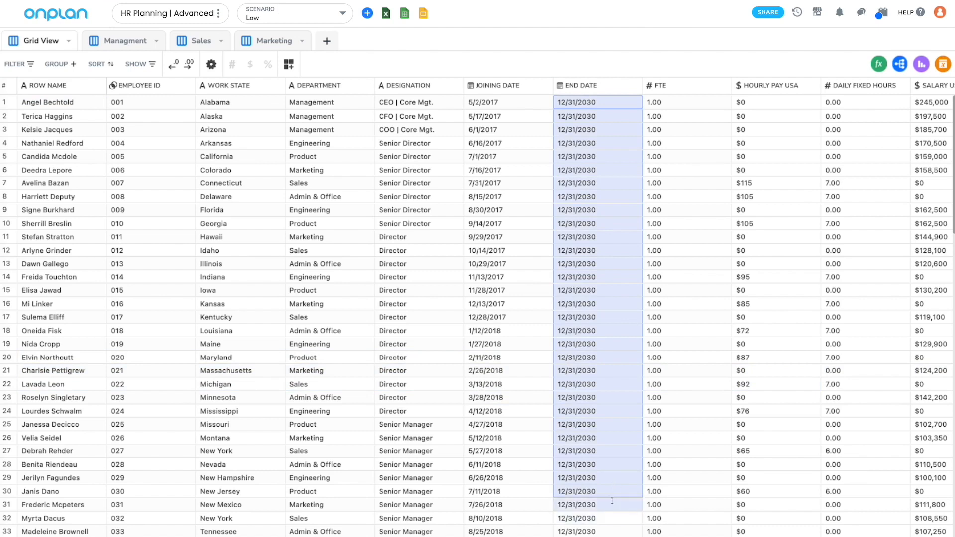
left_click_drag(502, 103, 530, 451)
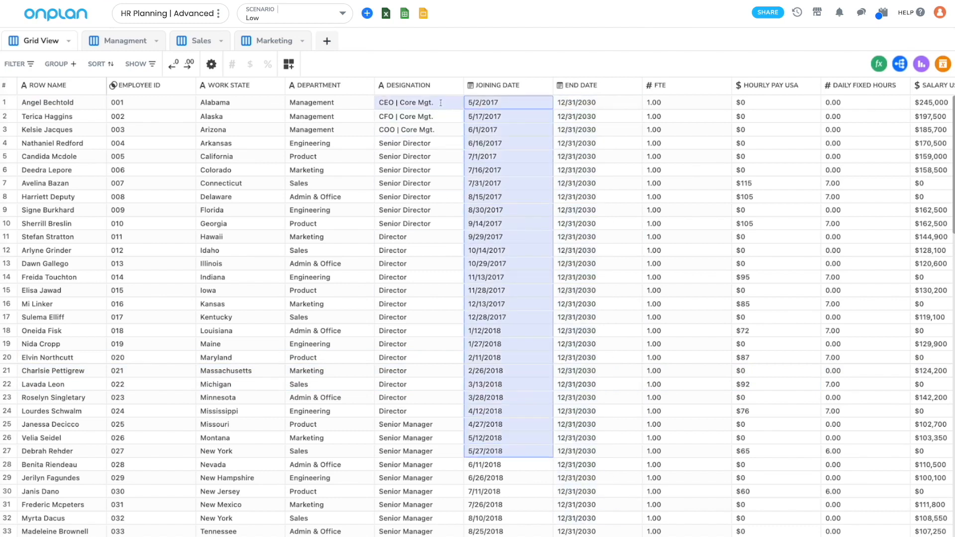
left_click_drag(432, 104, 440, 465)
left_click_drag(741, 102, 743, 452)
left_click(450, 357)
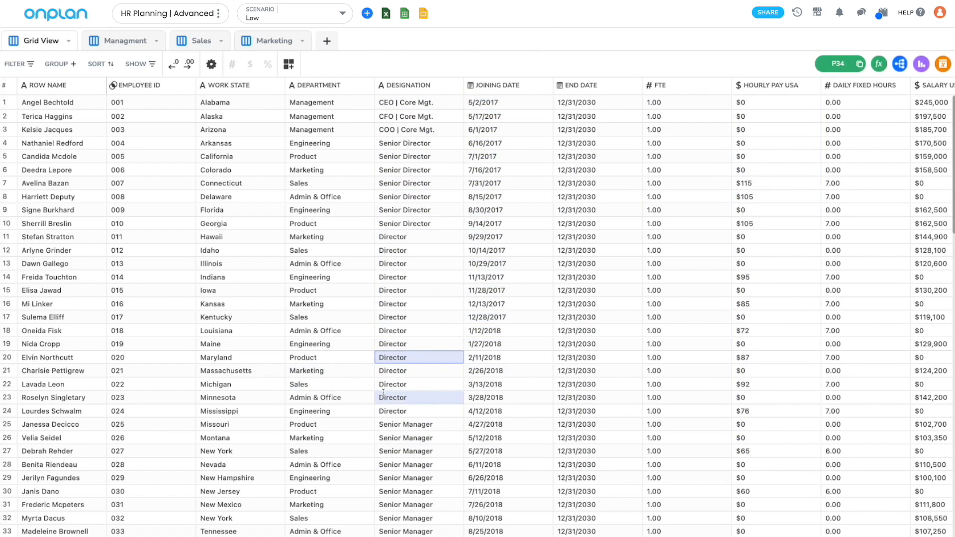
left_click(49, 397)
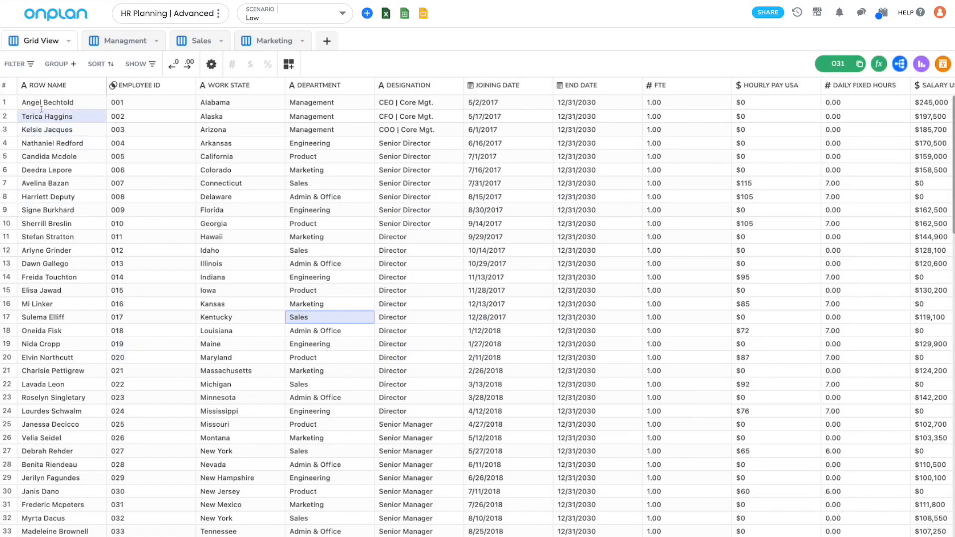
- Compare the roster's employee names with their designations, joining dates and hourly pay
left_click_drag(40, 102, 27, 398)
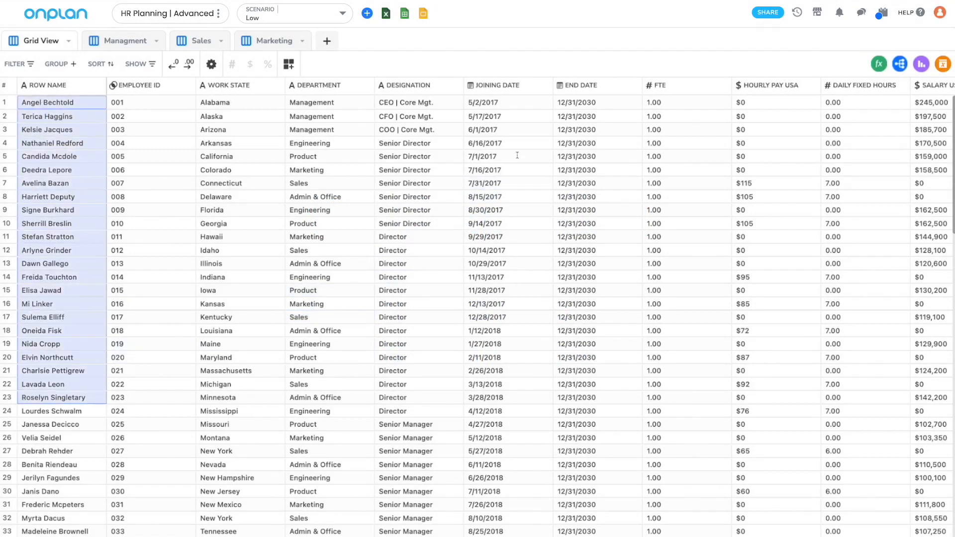
left_click_drag(506, 104, 413, 450)
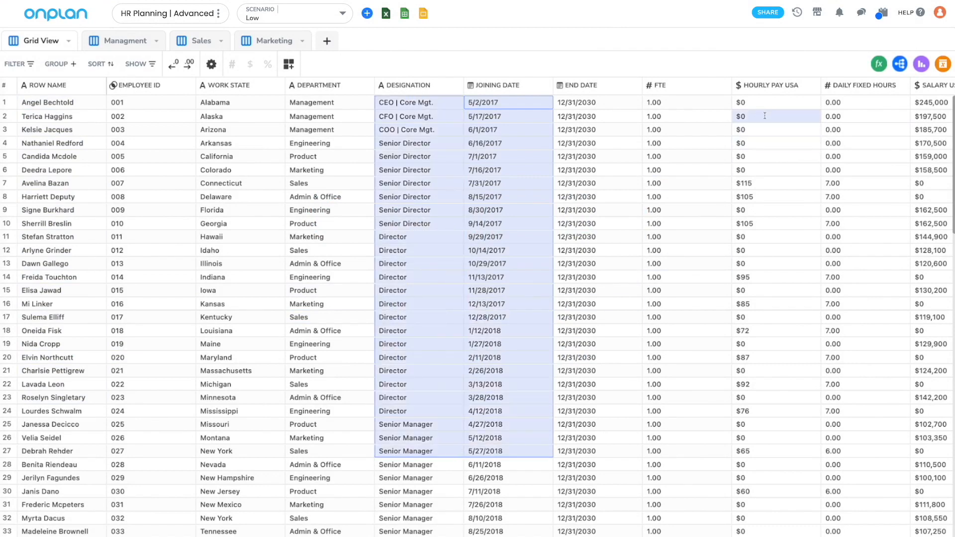
left_click_drag(764, 102, 744, 451)
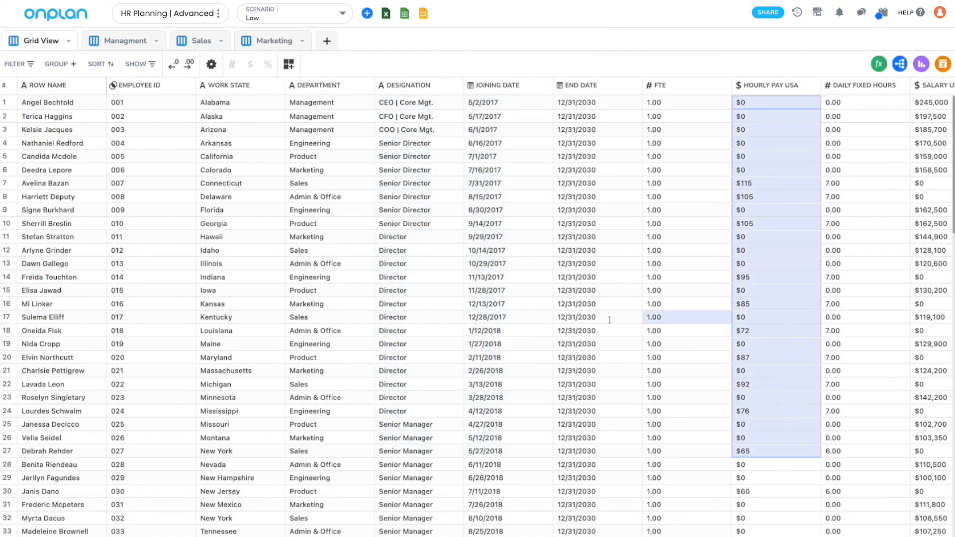
left_click(198, 275)
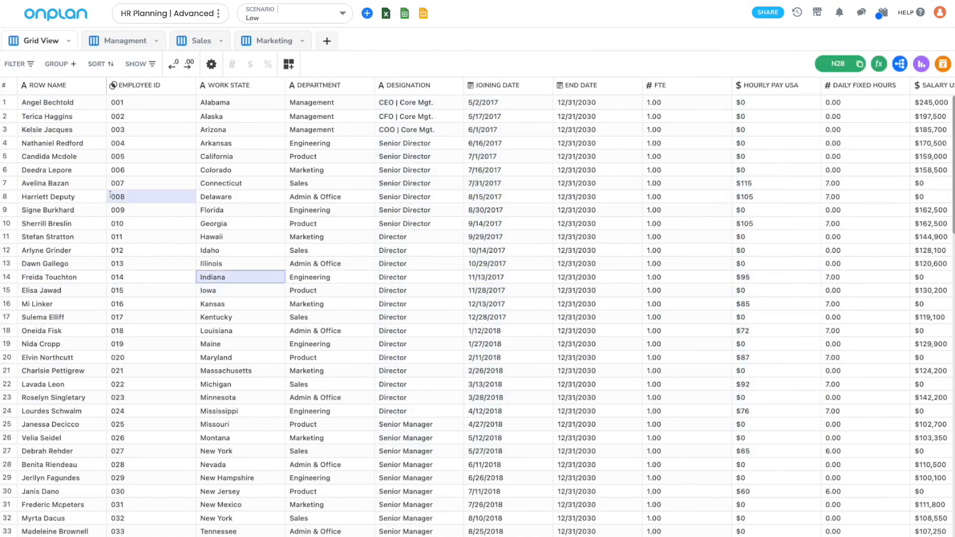
- Examine the employee records in the filtered Sales and Managment views
left_click(188, 42)
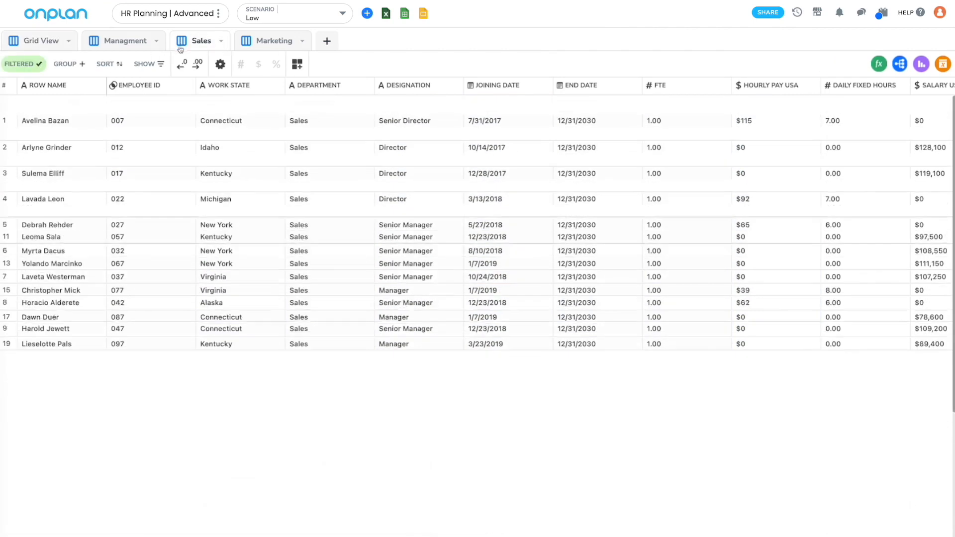
left_click_drag(117, 117, 579, 313)
left_click(287, 237)
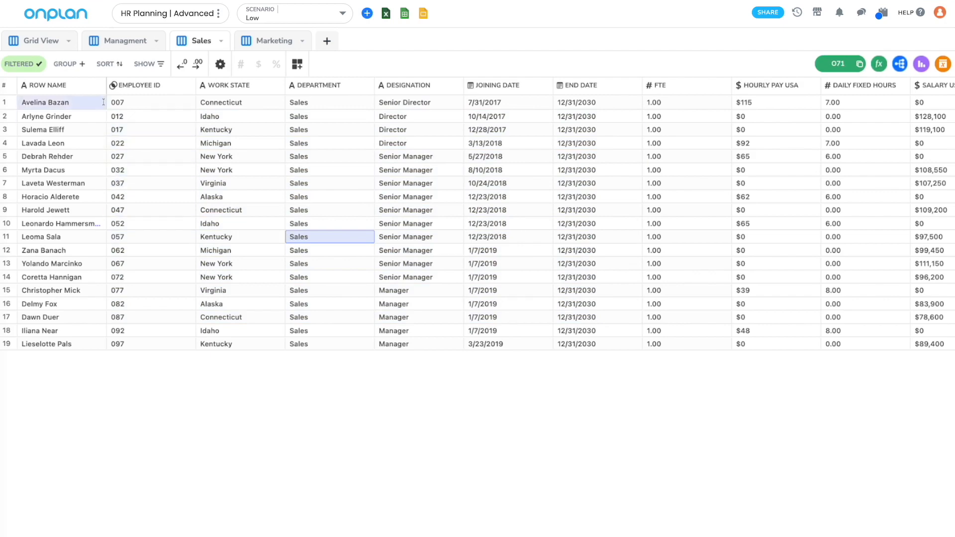
left_click(119, 44)
left_click_drag(119, 103, 577, 128)
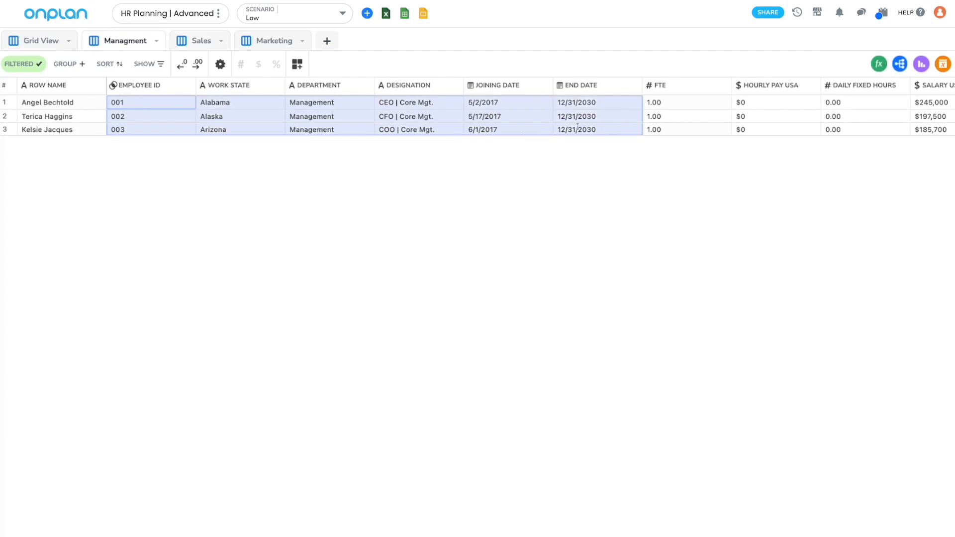
- Examine the employee records in the filtered Marketing view
left_click(265, 43)
left_click_drag(118, 103, 527, 333)
left_click(435, 247)
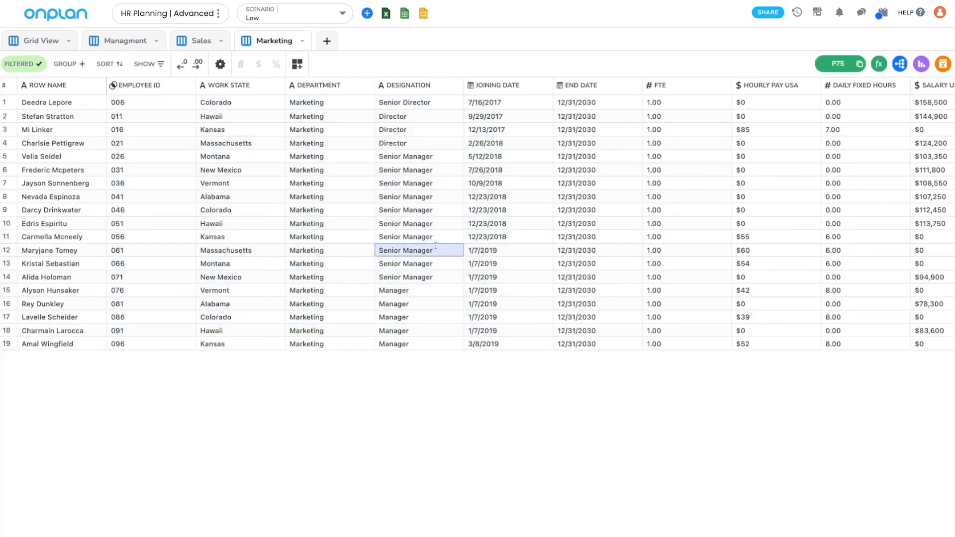
- Go back through the Sales and Managment views to the full Grid View and look over the whole roster
left_click(195, 44)
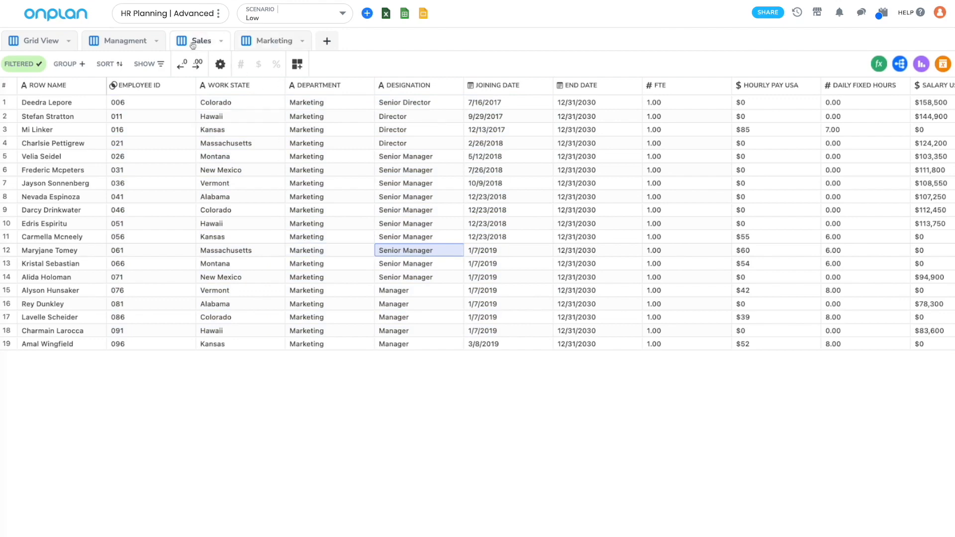
left_click(107, 44)
left_click(40, 44)
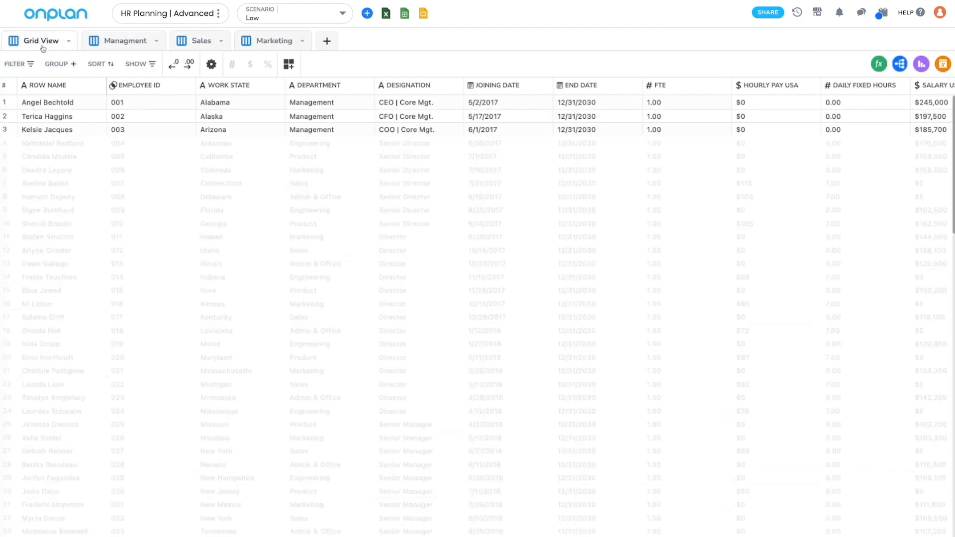
left_click_drag(47, 100, 821, 460)
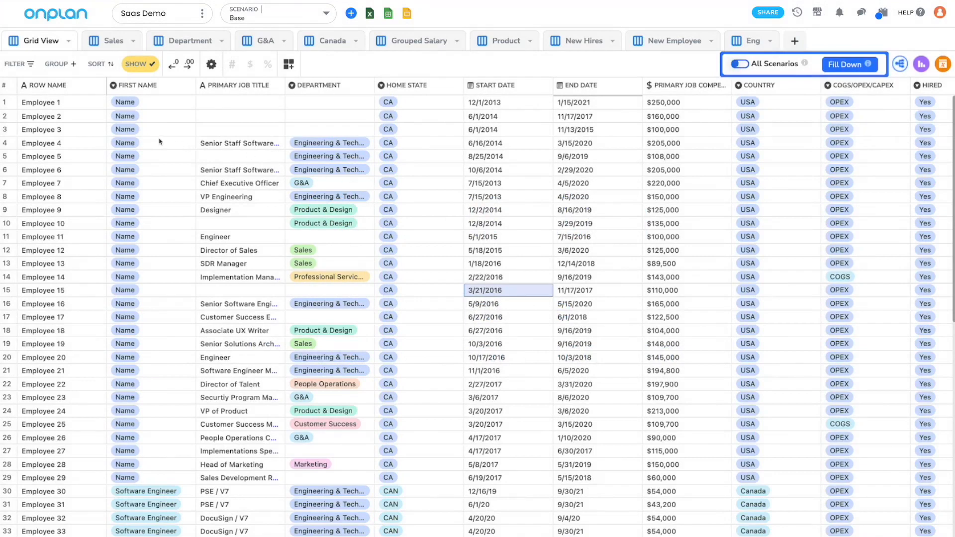
- Examine the Saas Demo employee grid, including the Start Date calendar for Employee 15 and the columns beyond Country
left_click_drag(150, 102, 818, 504)
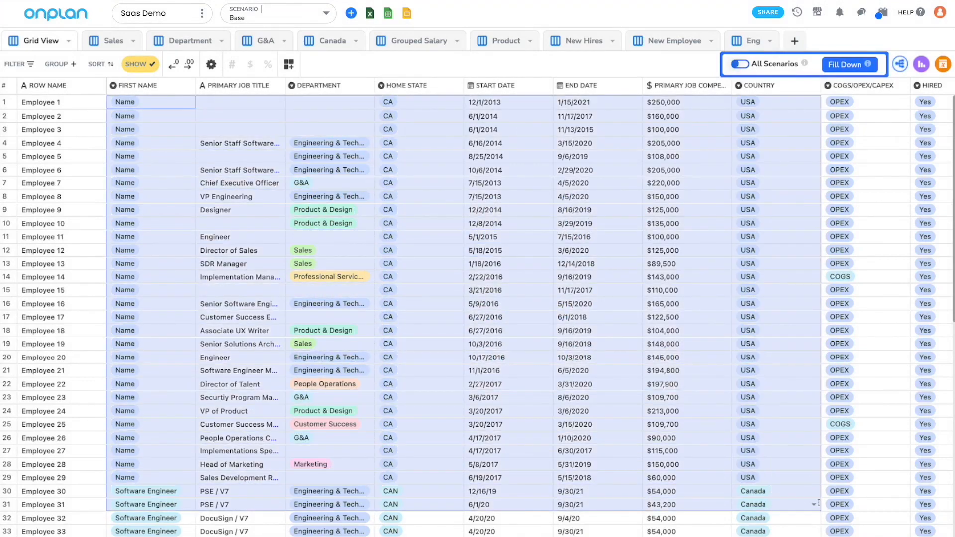
double_click(517, 292)
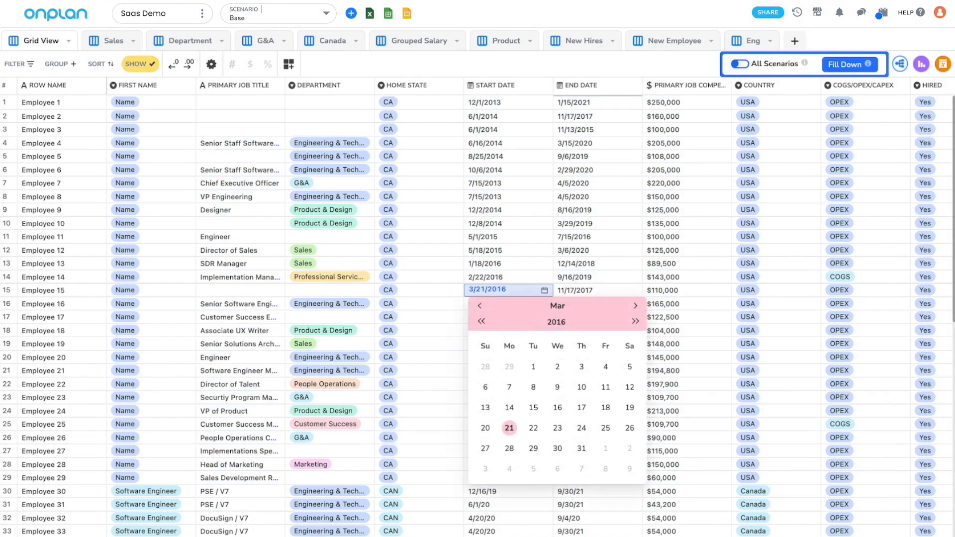
left_click(419, 504)
scroll(700, 532, "right", 10)
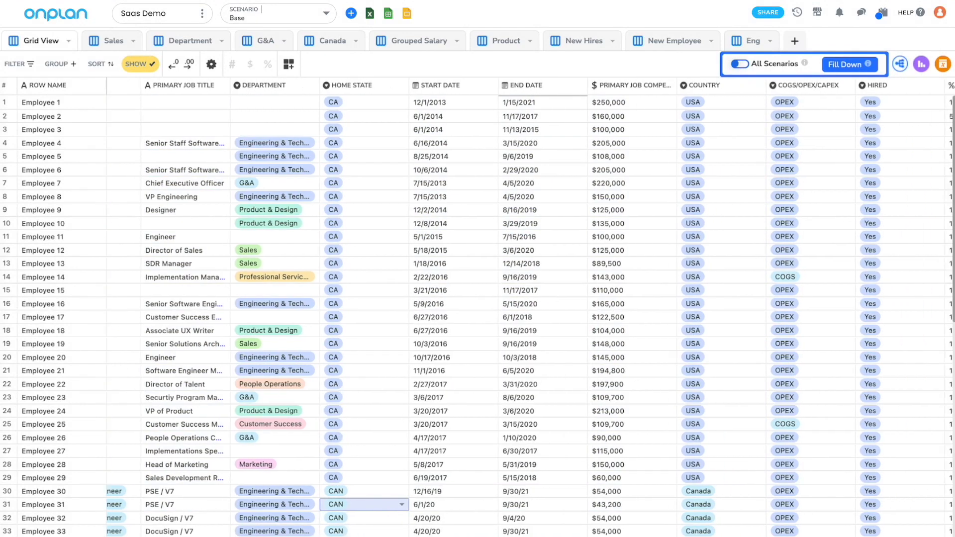
scroll(729, 521, "right", 3)
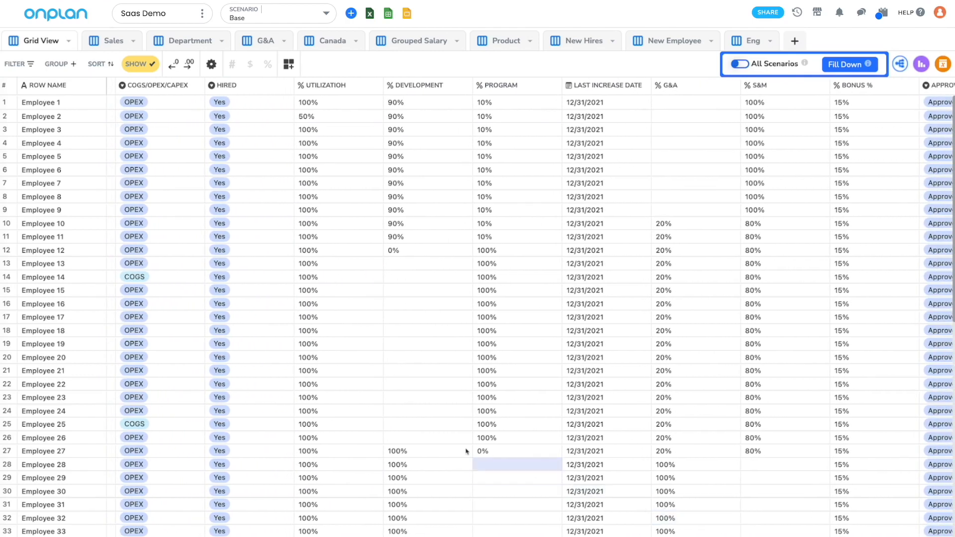
- Examine Employee 1's COGS/OPEX/CAPEX options and the Utilization, Development, Program and Bonus % columns
left_click(301, 333)
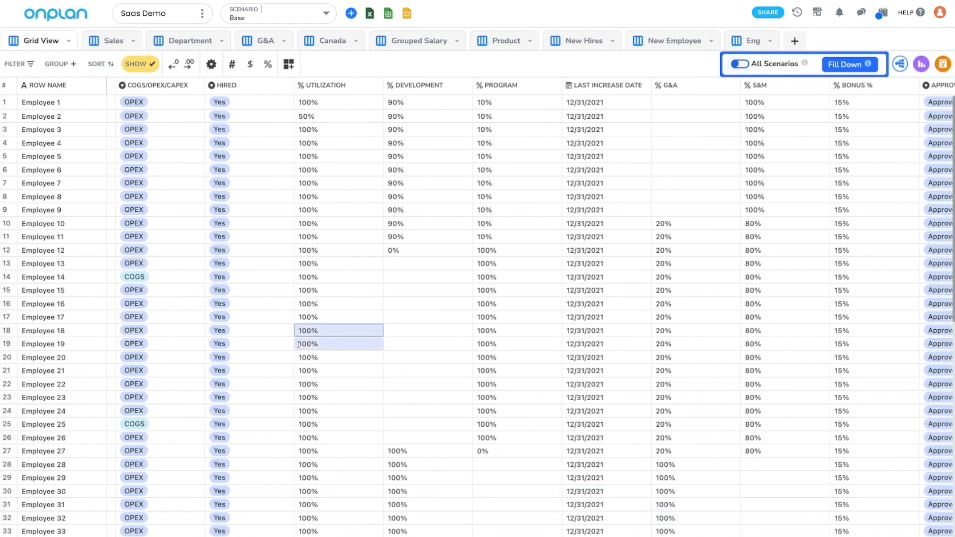
left_click(166, 106)
left_click(166, 106)
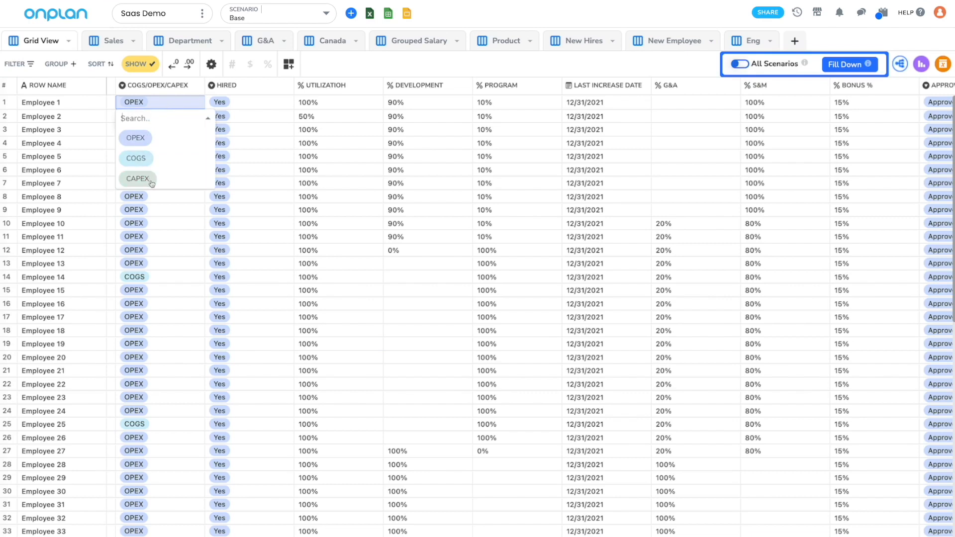
left_click_drag(348, 117, 367, 315)
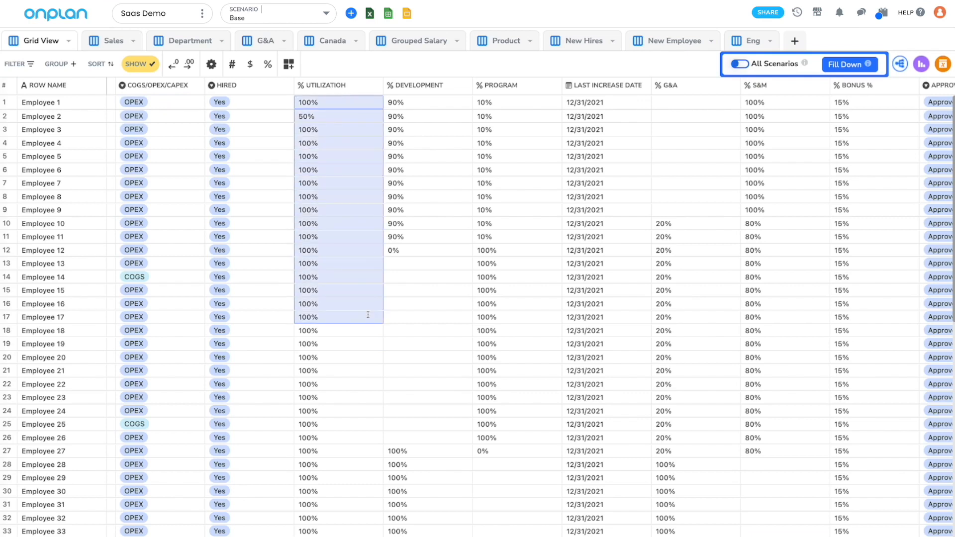
left_click(414, 105)
left_click_drag(415, 105, 529, 279)
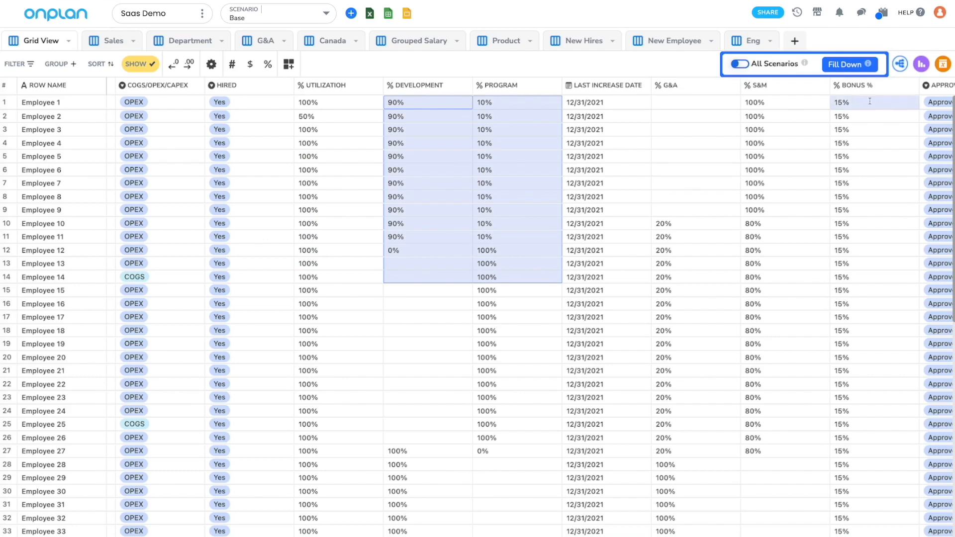
left_click_drag(869, 102, 867, 268)
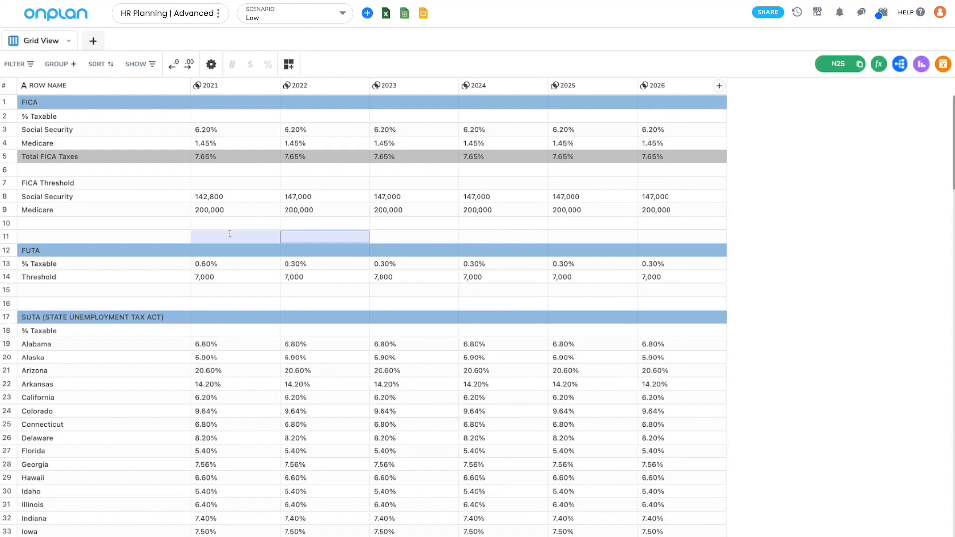
- Examine the FICA rates and thresholds for 2021 to 2025 and the FUTA rows in the HR Planning tax grid
left_click_drag(128, 129, 609, 219)
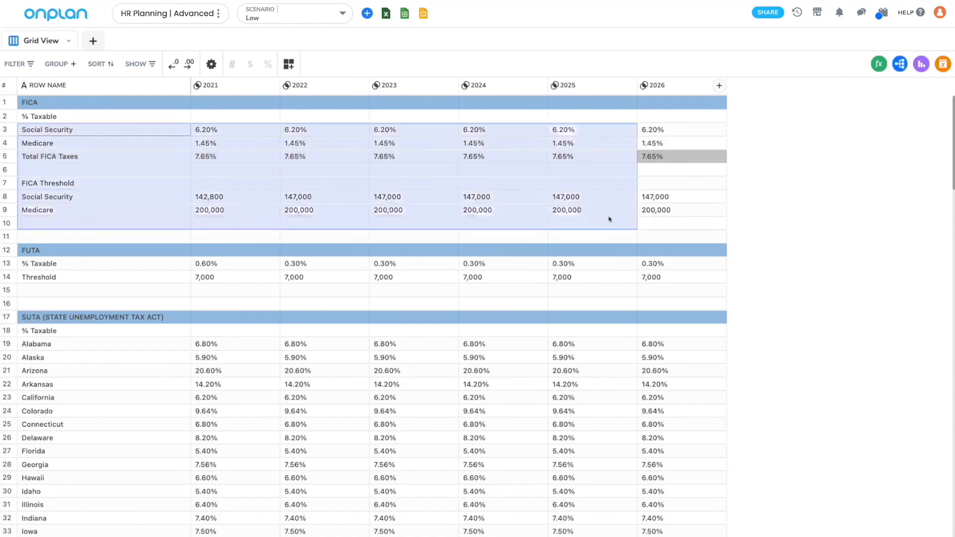
left_click(354, 233)
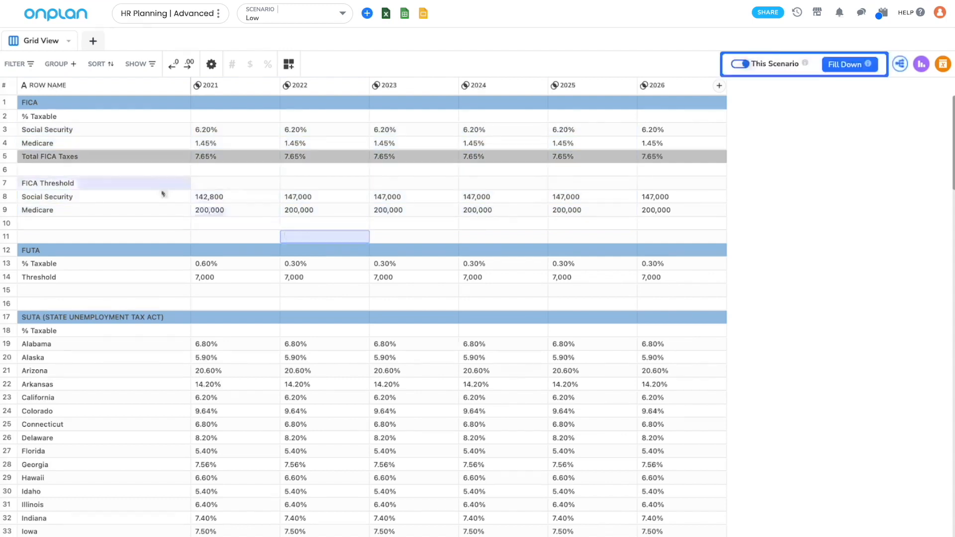
left_click_drag(46, 135, 51, 285)
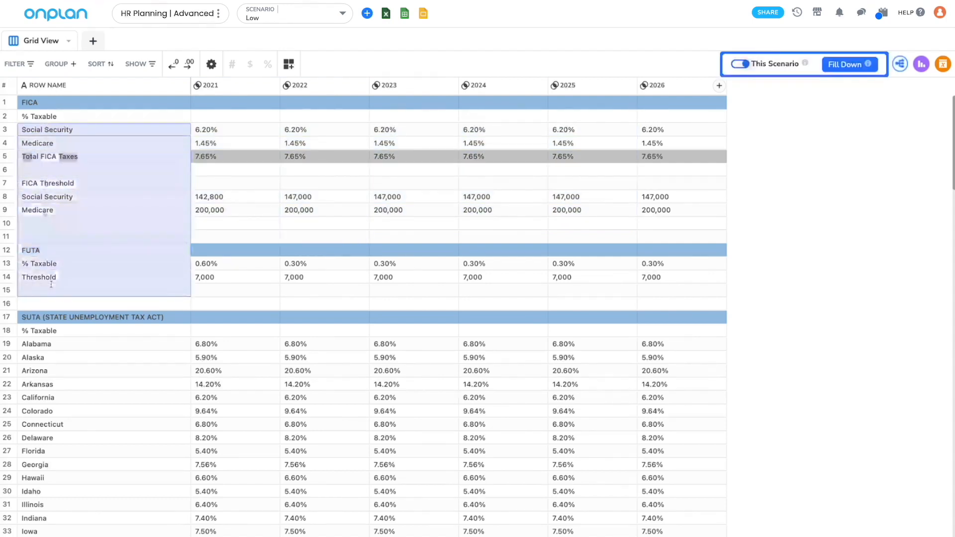
- Examine the SUTA rates and thresholds by state and the Flexsave, health and dental amounts payable for each year
left_click(53, 289)
left_click_drag(54, 344, 70, 410)
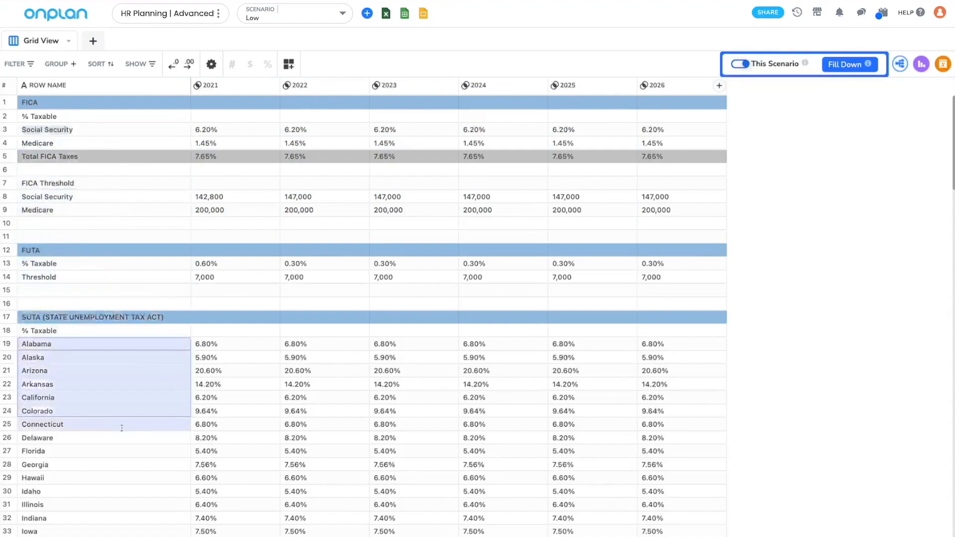
scroll(122, 430, "down", 5)
scroll(123, 430, "down", 10)
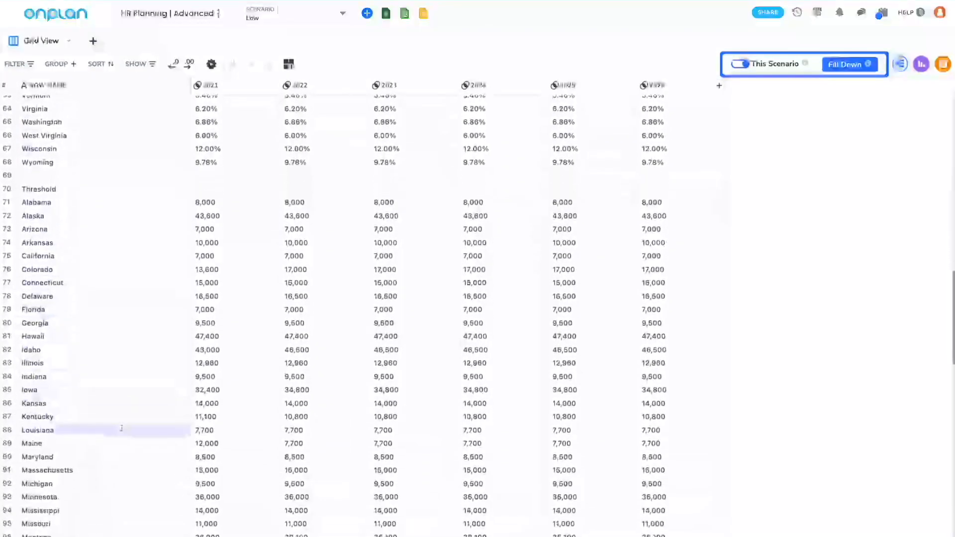
scroll(122, 431, "down", 7)
scroll(122, 428, "down", 7)
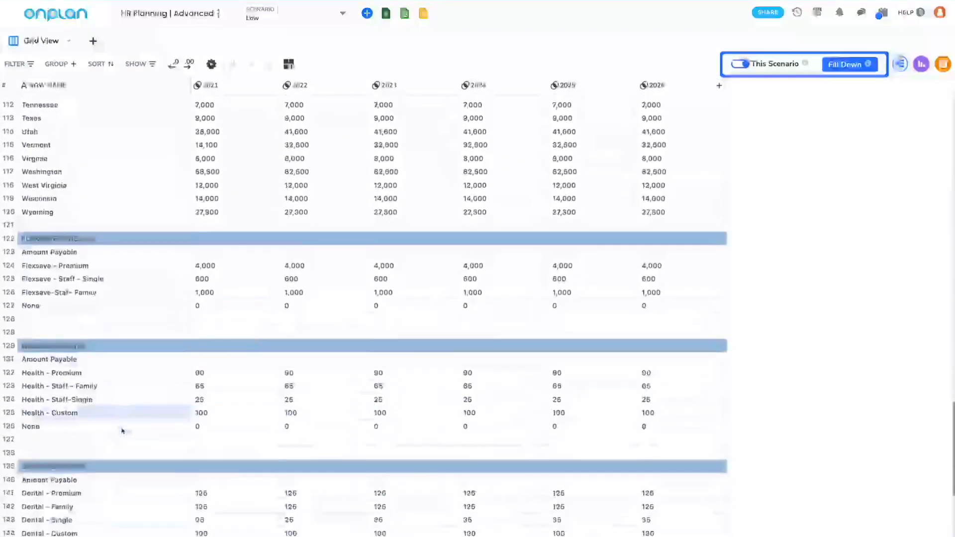
scroll(118, 312, "up", 1)
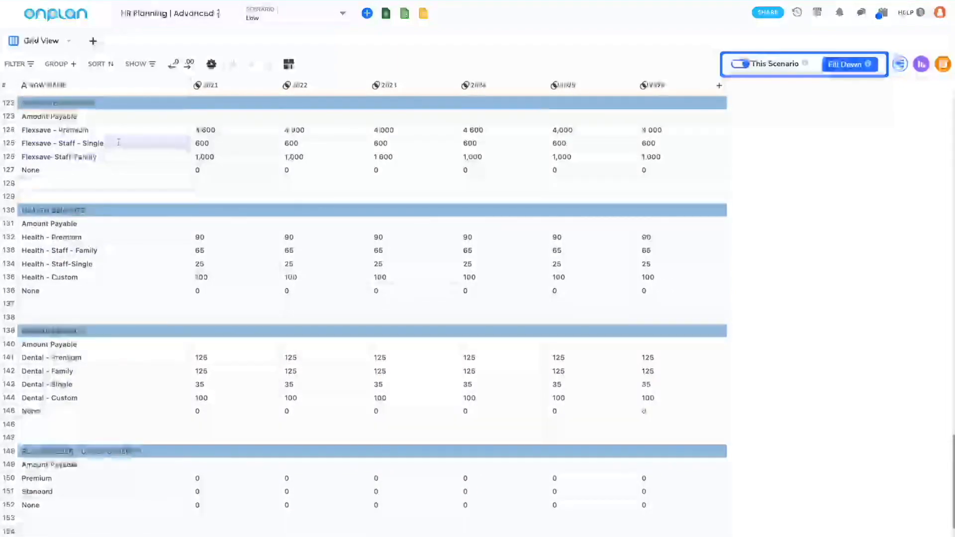
left_click_drag(119, 130, 579, 452)
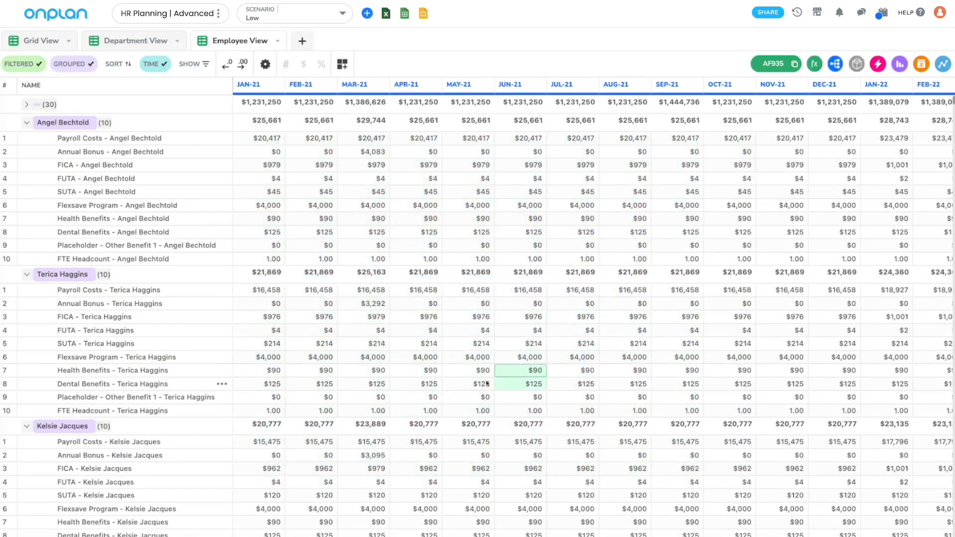
- Examine the Employee View's monthly costs per employee, including the first employee's payroll, bonus, tax, benefit and FTE headcount rows
scroll(487, 383, "down", 10)
scroll(486, 383, "down", 5)
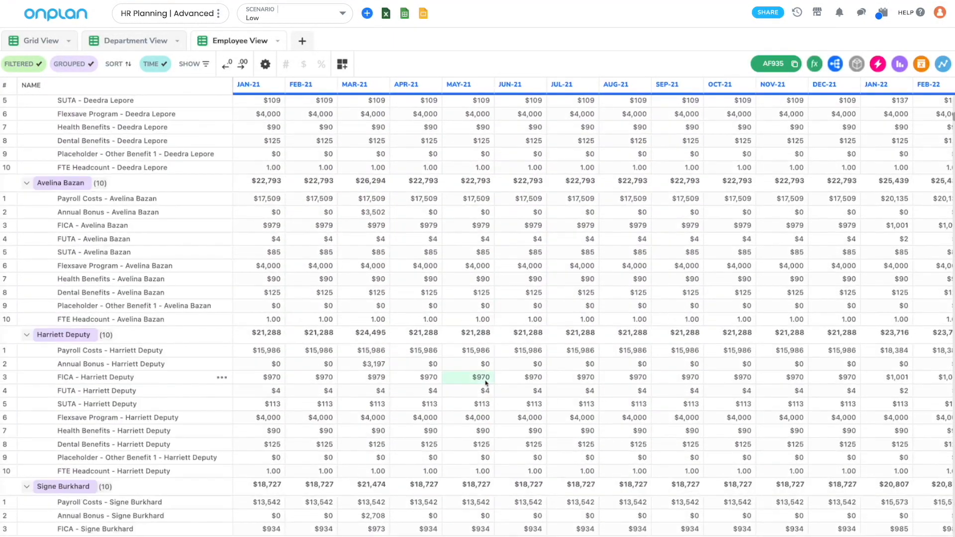
scroll(486, 383, "up", 15)
scroll(487, 383, "up", 2)
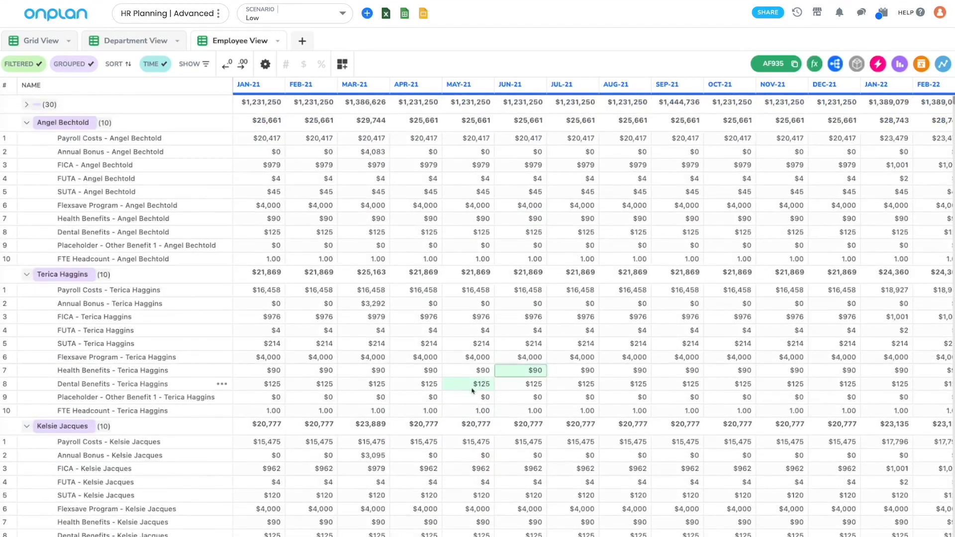
left_click(144, 205)
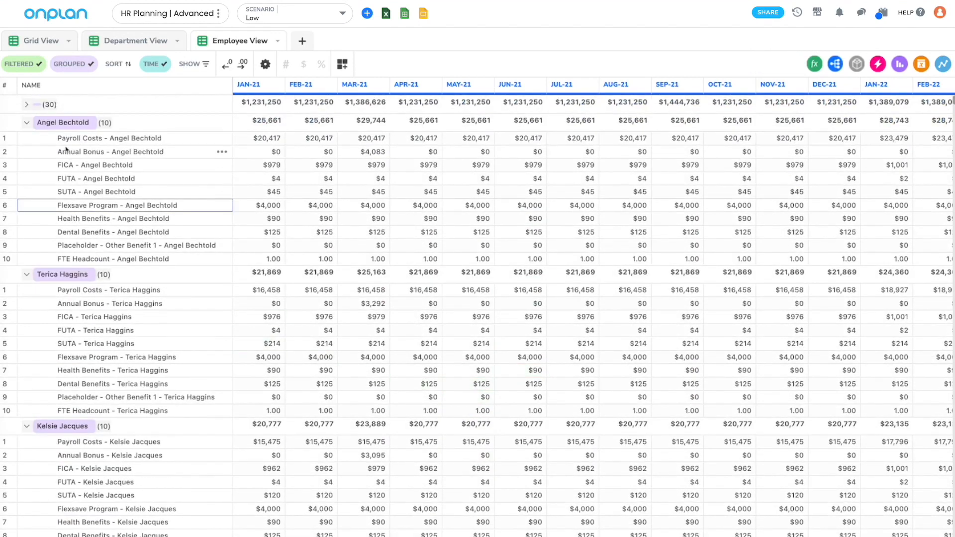
left_click_drag(64, 141, 582, 257)
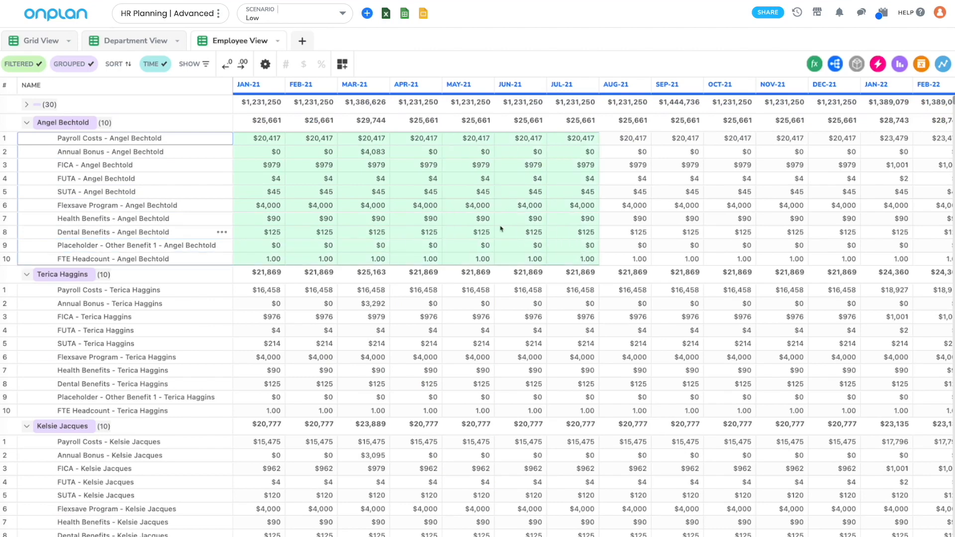
left_click(416, 205)
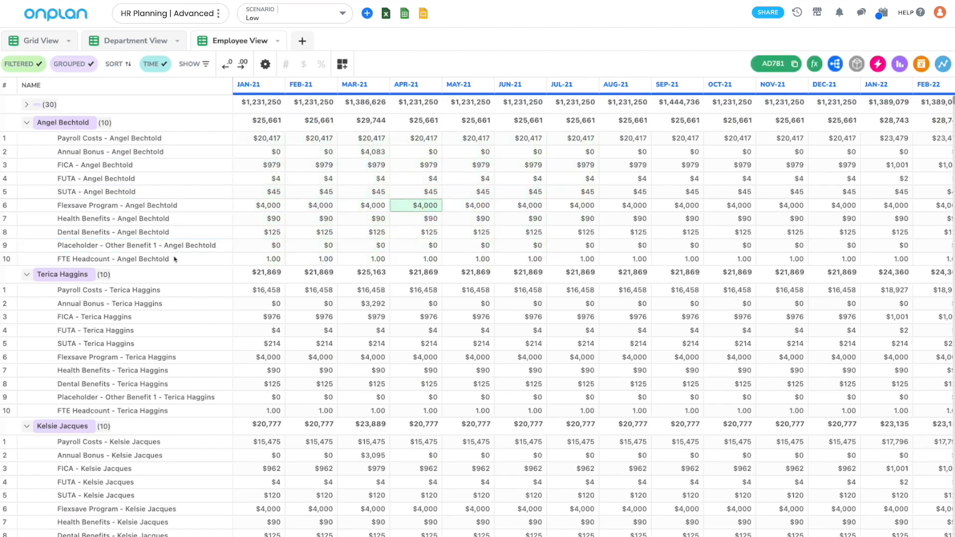
left_click(258, 165)
- Collapse the first two named employee groups in the Employee View
left_click(28, 123)
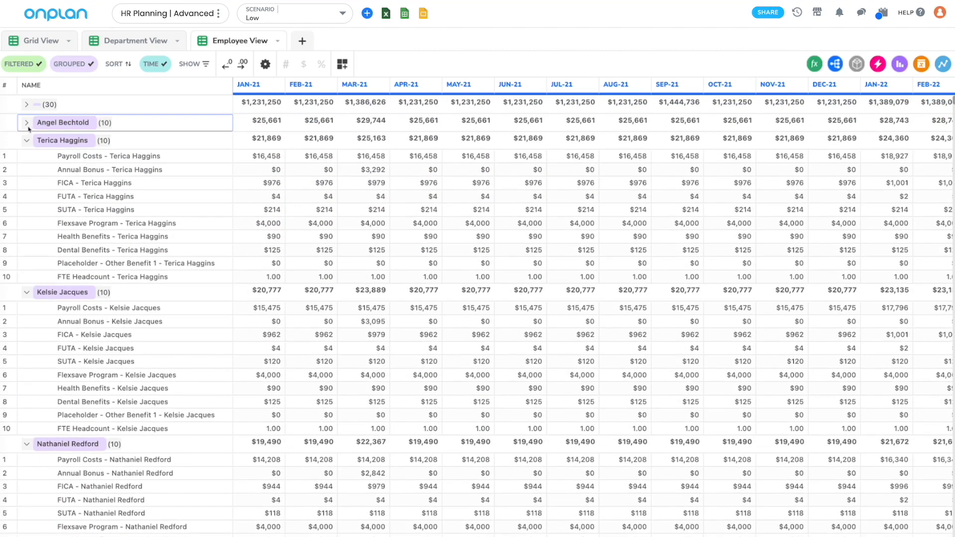
left_click(27, 141)
left_click(267, 139)
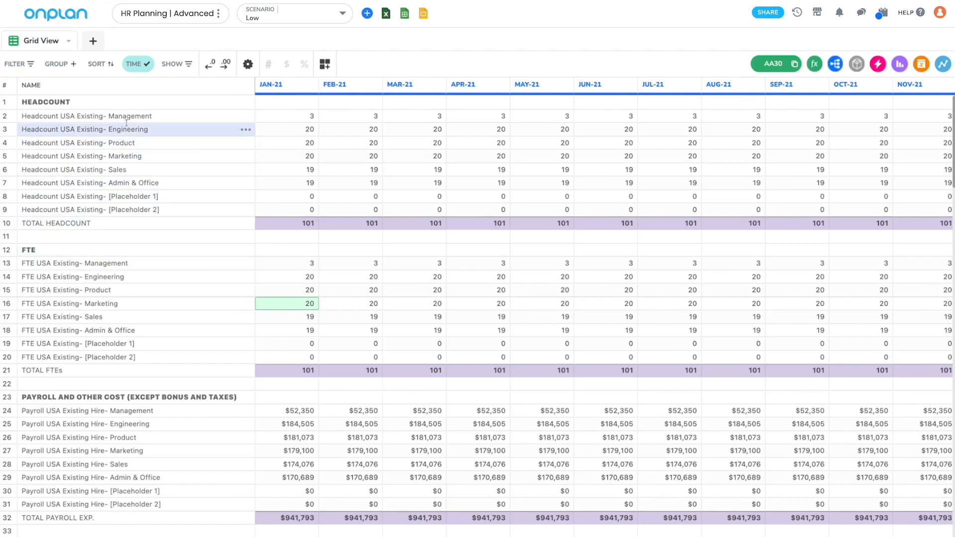
- Examine the department rows for headcount, FTE, payroll, payroll taxes, benefits payouts and FlexSave benefits in the Grid View
left_click_drag(124, 119, 133, 202)
left_click_drag(136, 264, 160, 345)
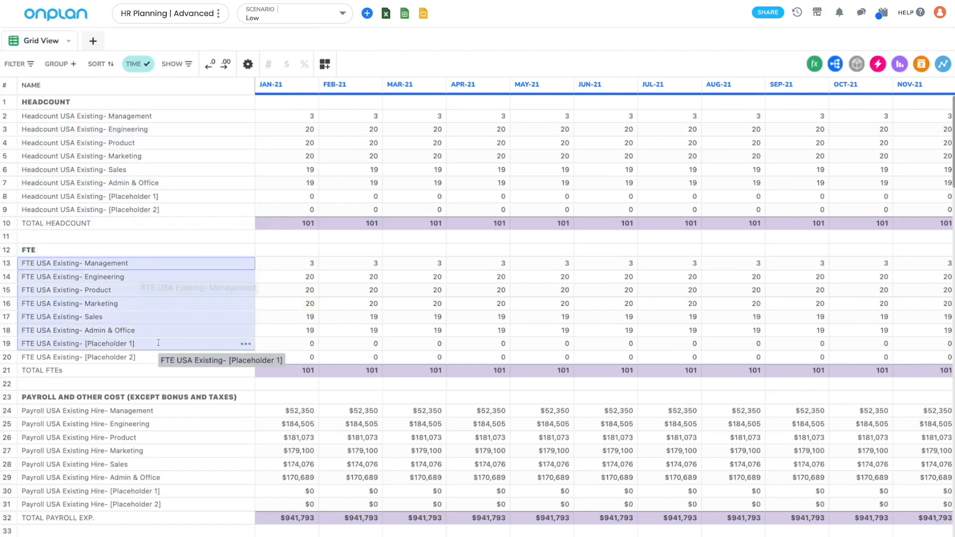
scroll(159, 346, "down", 5)
scroll(159, 345, "down", 12)
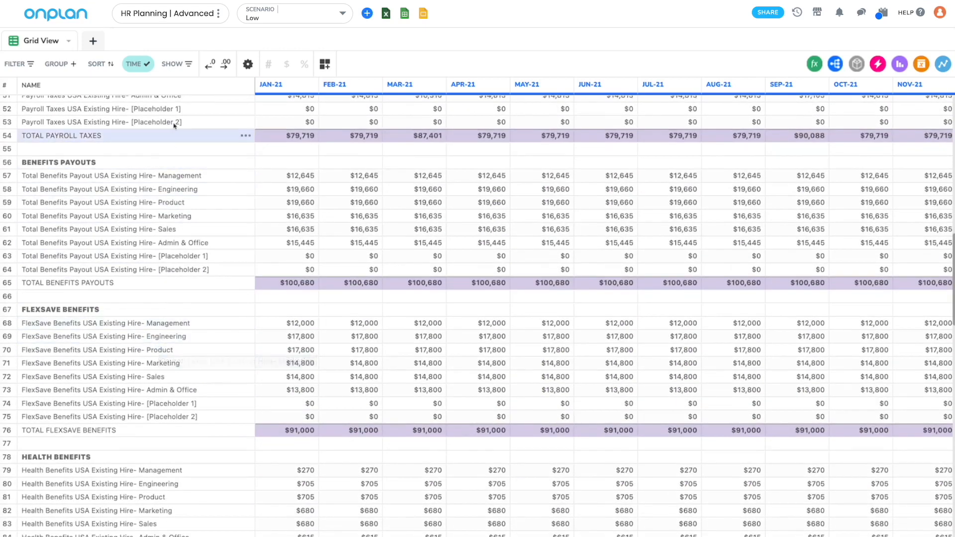
- Add quarterly and yearly columns to the grid's monthly time view
left_click(137, 65)
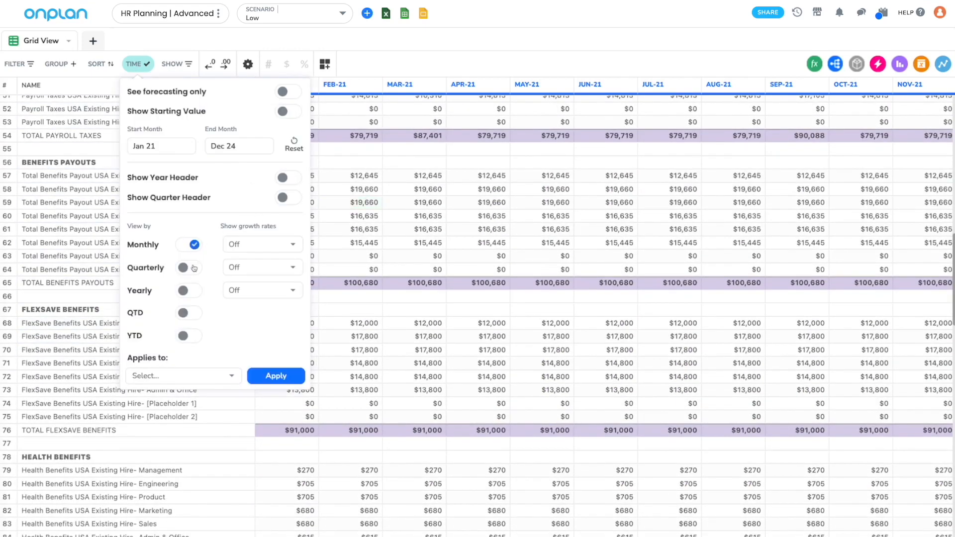
left_click(194, 269)
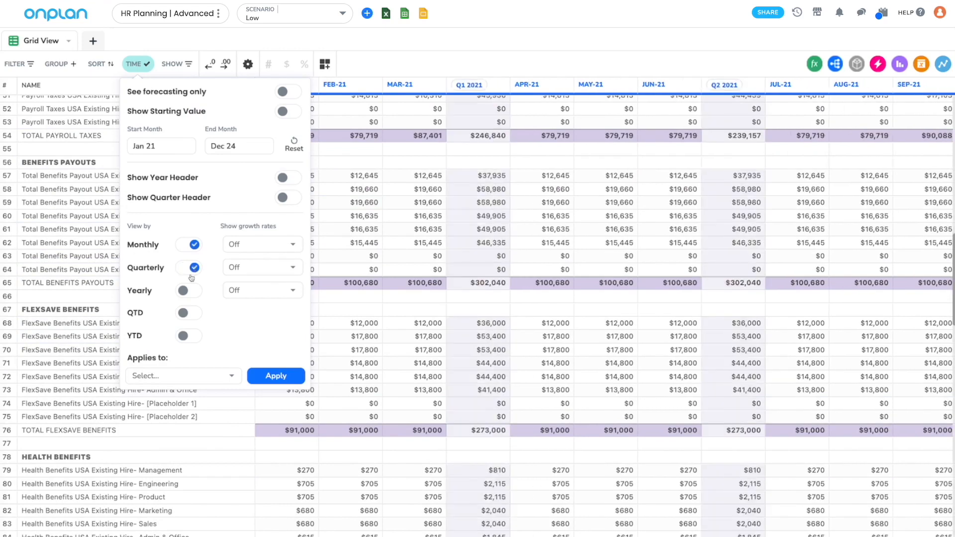
left_click(194, 292)
left_click(492, 127)
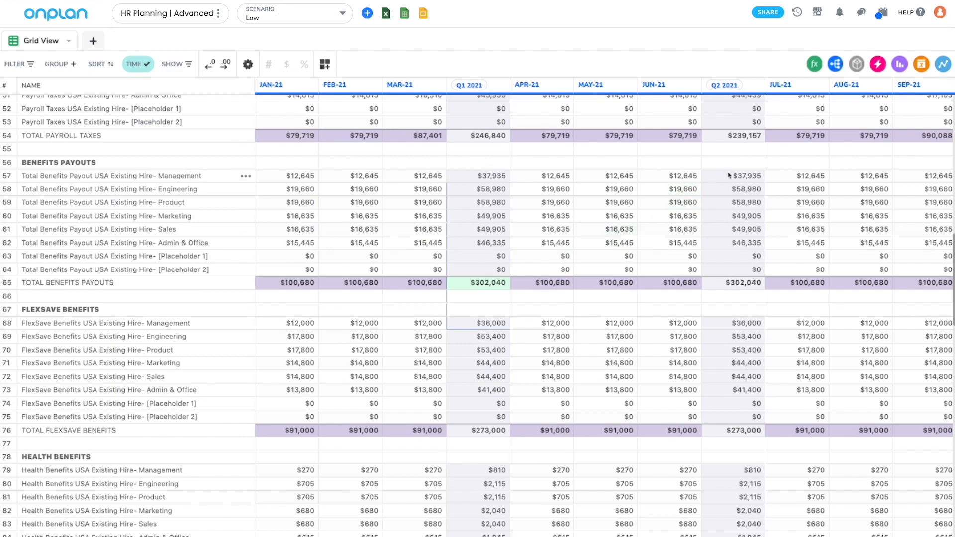
- Examine the quarterly columns for benefits payouts and FlexSave benefits from 2021 into 2022
left_click(508, 355)
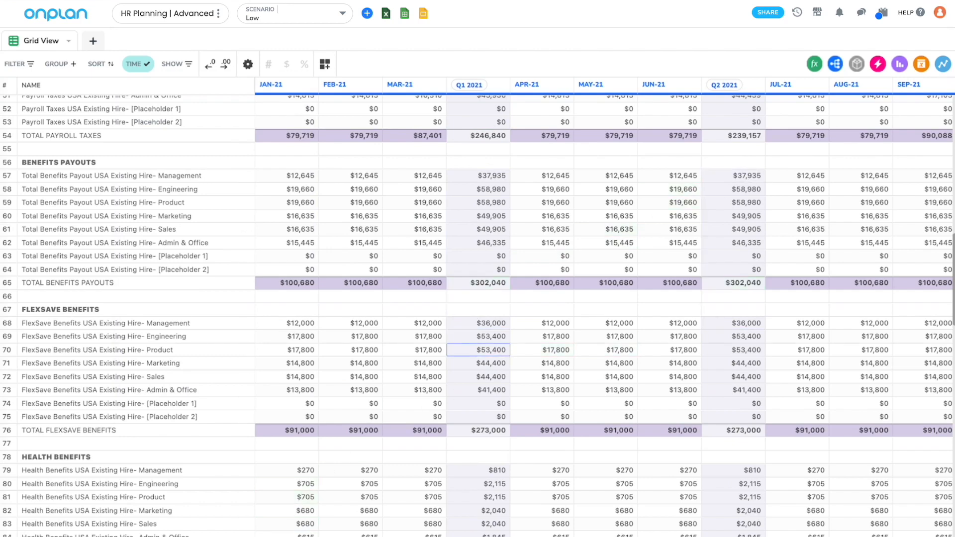
left_click_drag(286, 536, 535, 536)
left_click(389, 379)
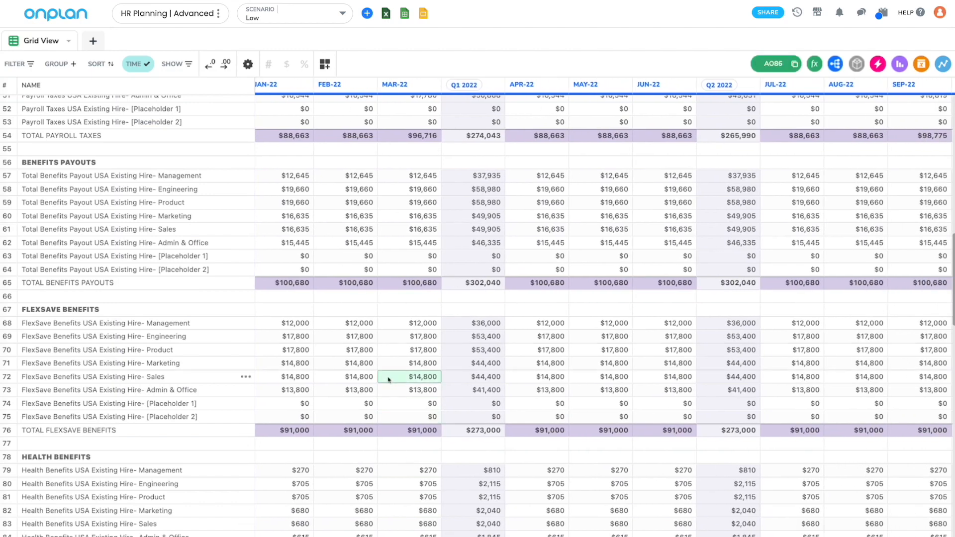